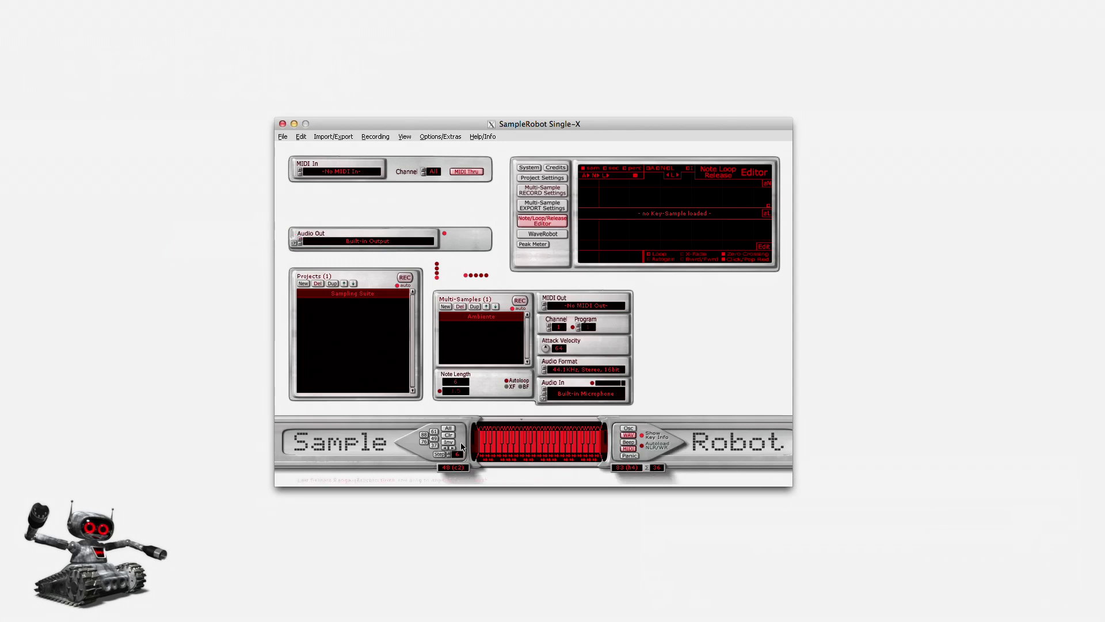
Step: Create a new project in the Projects panel and rename it 'My Samples'
{"action": "mouse_move", "coordinate": [485, 456]}
{"action": "left_click", "coordinate": [303, 284]}
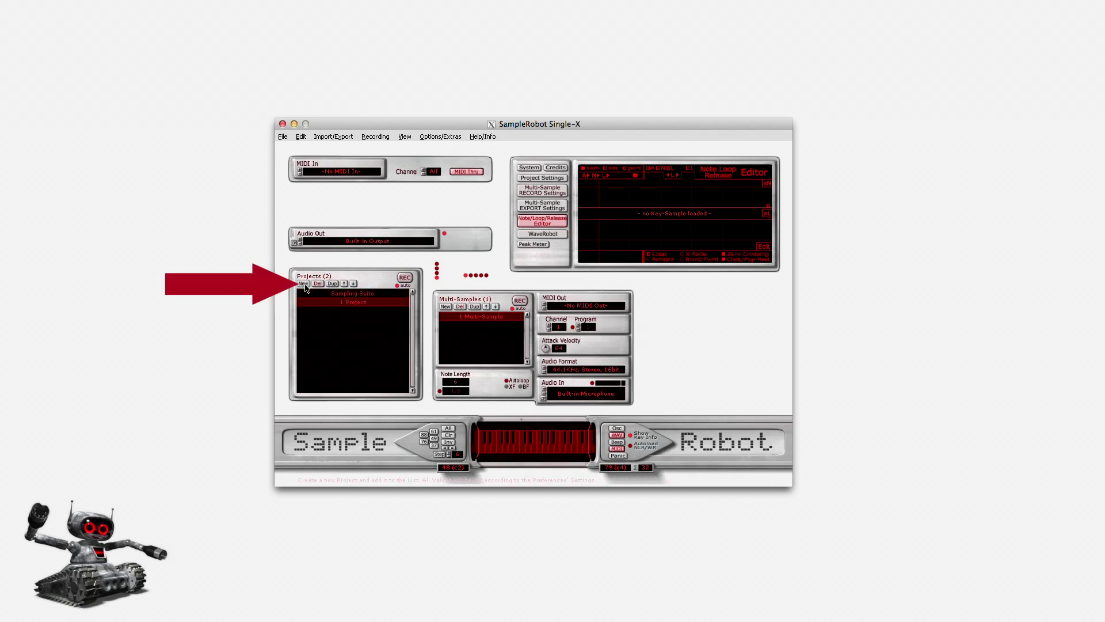
{"action": "right_click", "coordinate": [361, 305]}
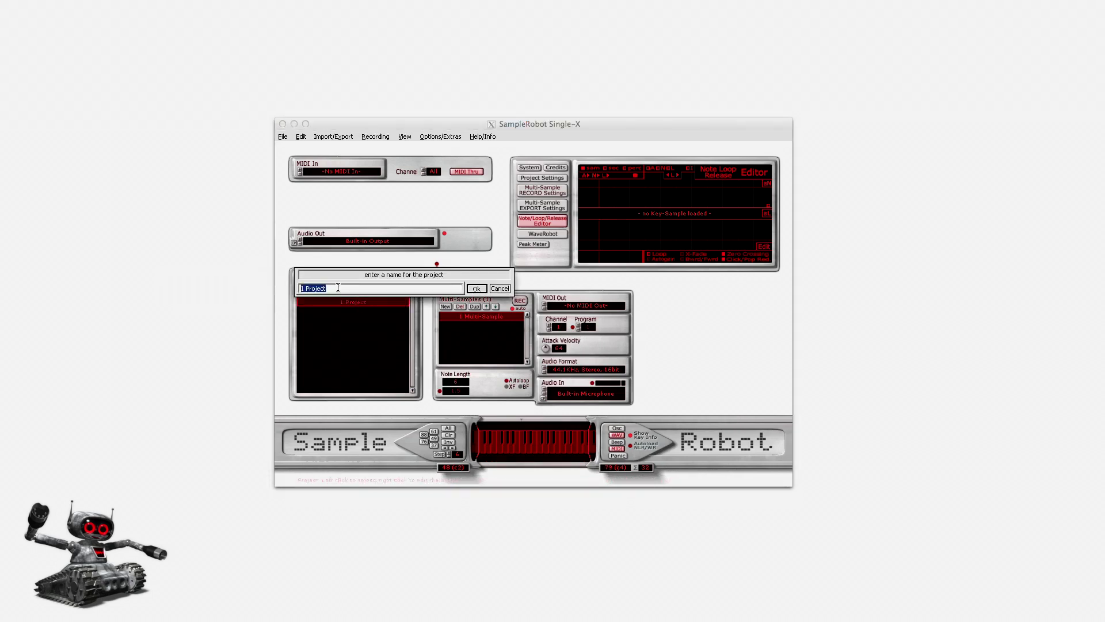
{"action": "type", "text": "My Samples"}
{"action": "left_click", "coordinate": [477, 288]}
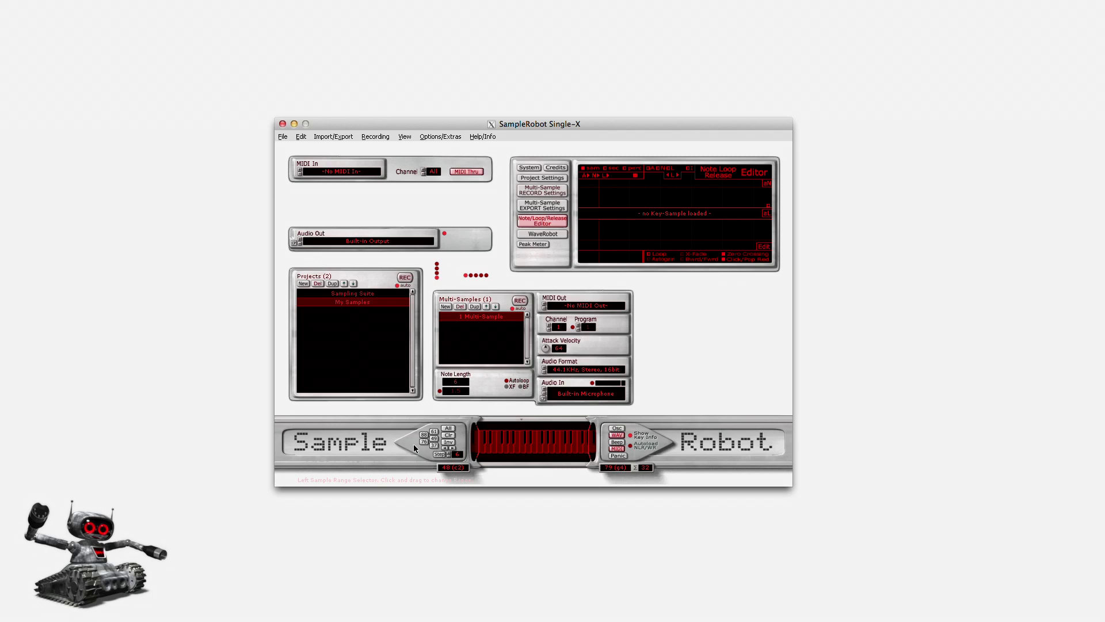
Step: Narrow the keyboard range selectors to the lowest keys, then select all keys in that range
{"action": "left_click_drag", "start_coordinate": [413, 443], "coordinate": [276, 422]}
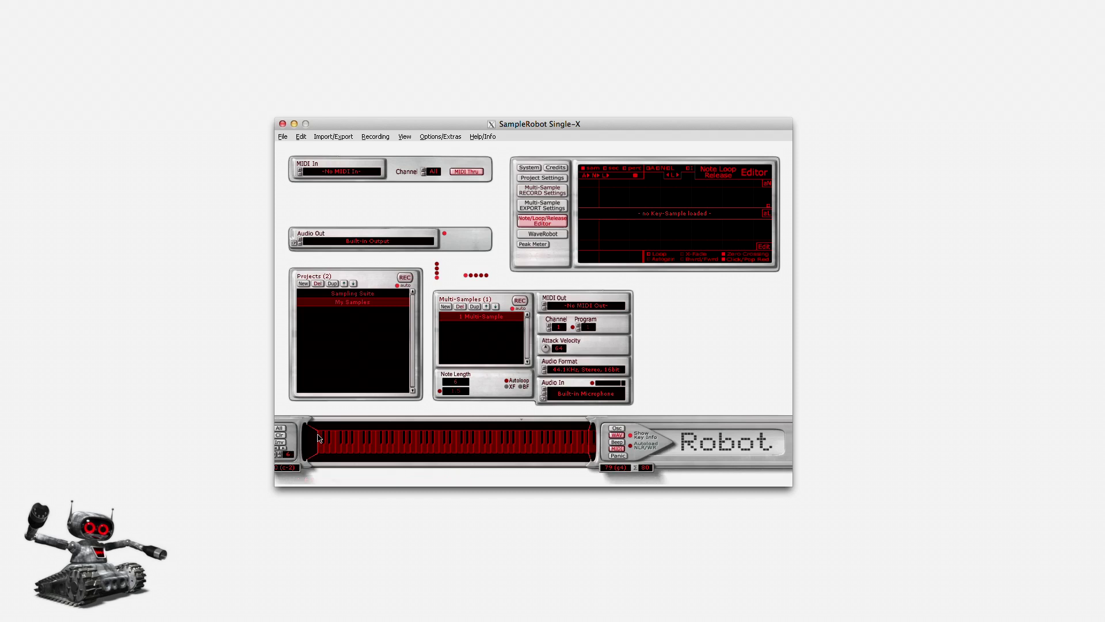
{"action": "mouse_move", "coordinate": [321, 453]}
{"action": "left_click_drag", "start_coordinate": [667, 443], "coordinate": [458, 440]}
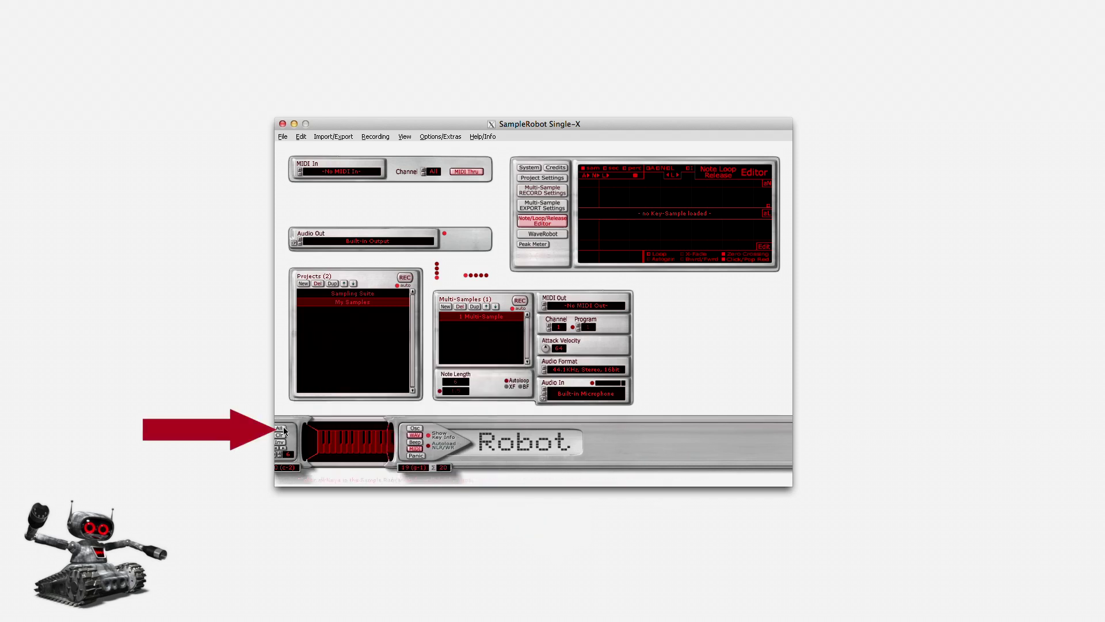
{"action": "left_click", "coordinate": [284, 429]}
{"action": "mouse_move", "coordinate": [354, 446]}
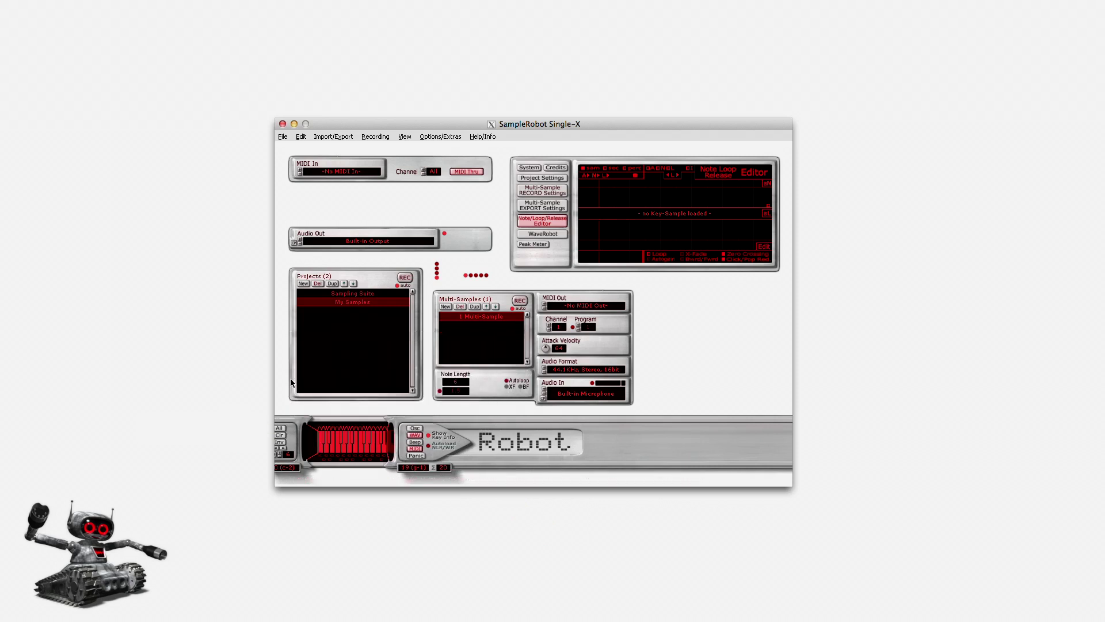
Step: Import drum_samples.wav as a single-sample soundlibrary and analyze it into 12 separate sounds
{"action": "left_click", "coordinate": [331, 139]}
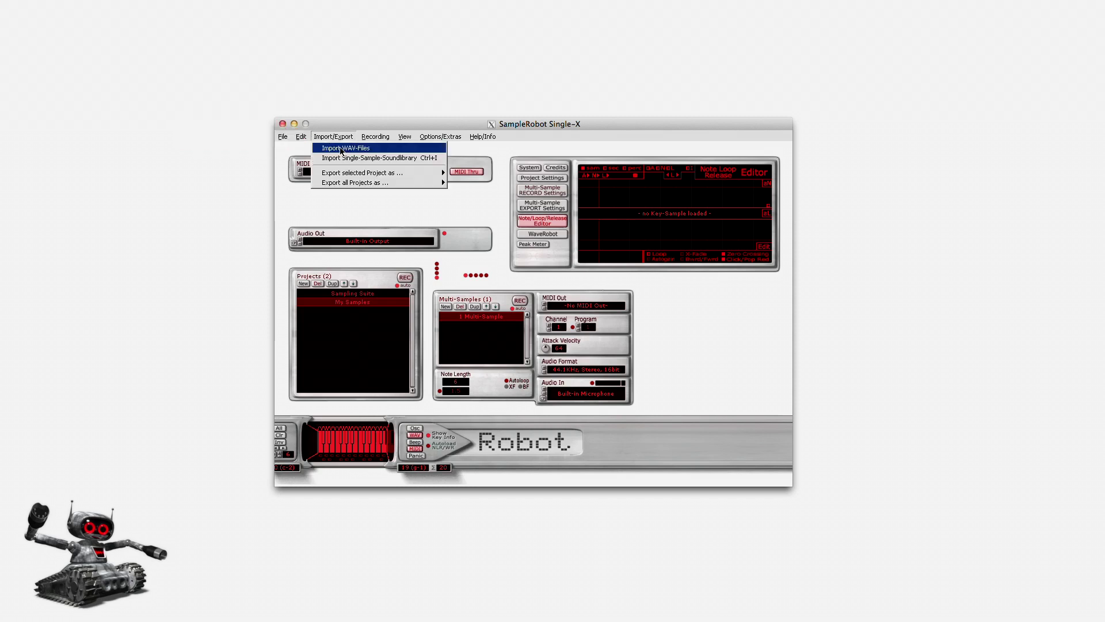
{"action": "left_click", "coordinate": [394, 159]}
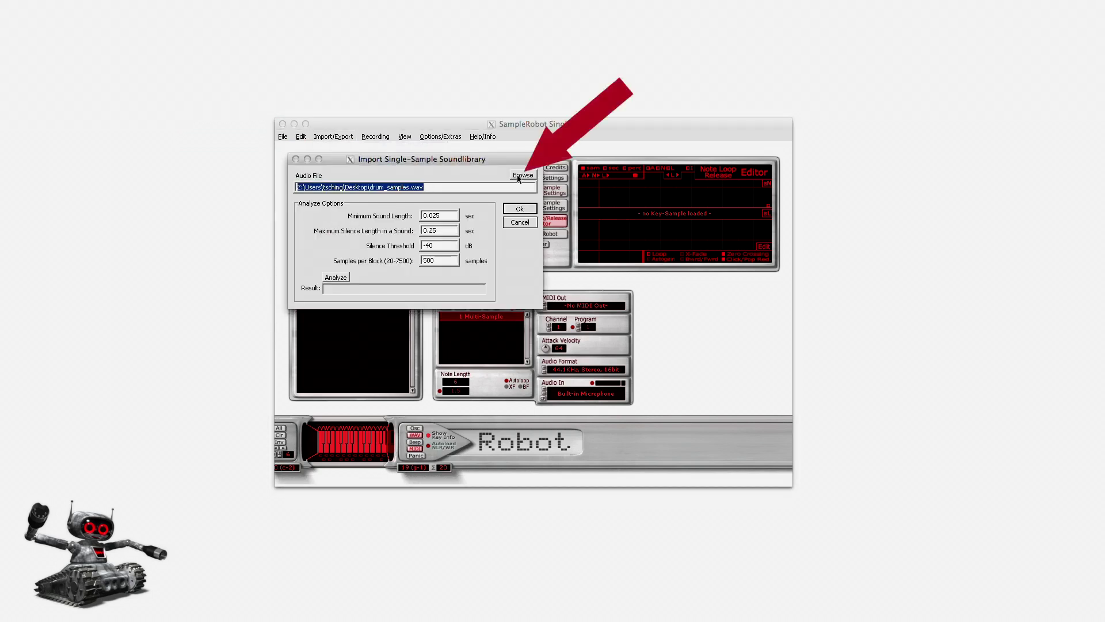
{"action": "left_click", "coordinate": [521, 175]}
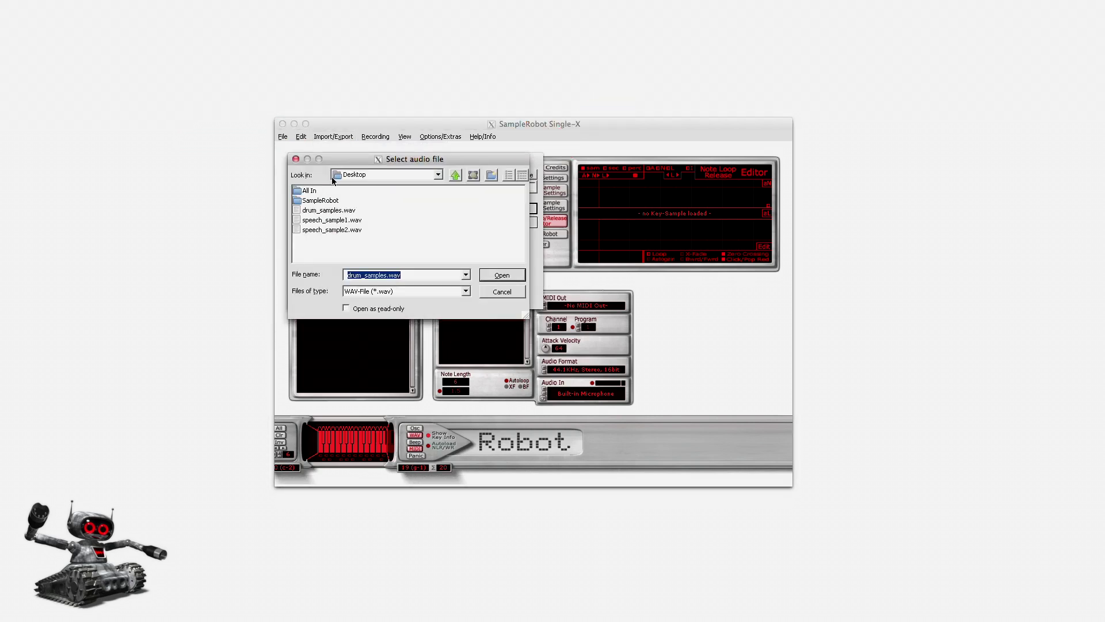
{"action": "left_click", "coordinate": [313, 212]}
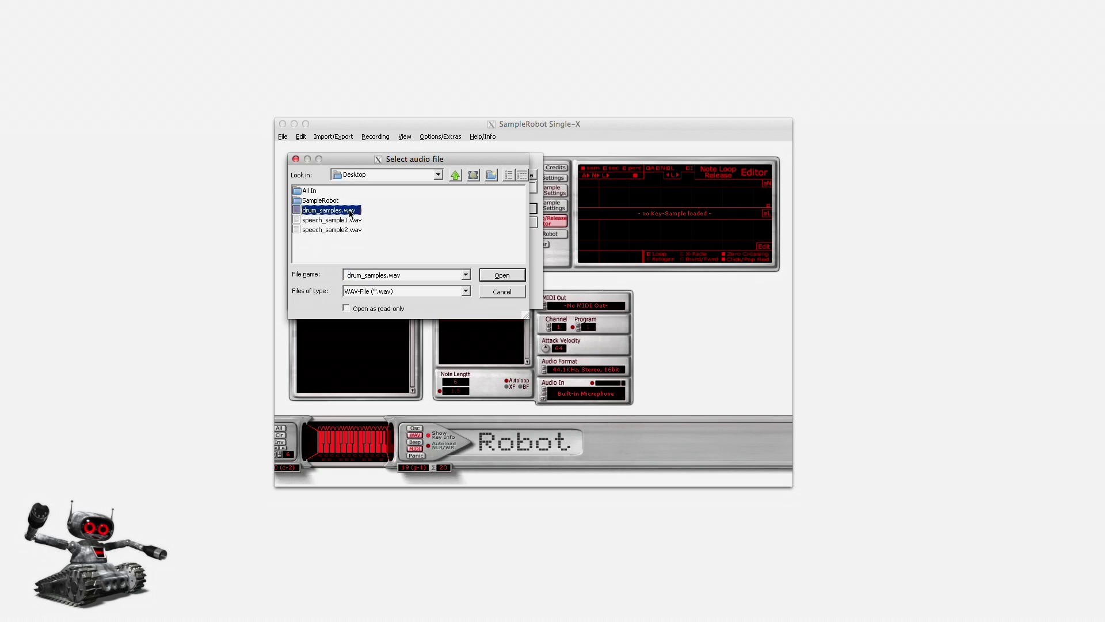
{"action": "left_click", "coordinate": [509, 277]}
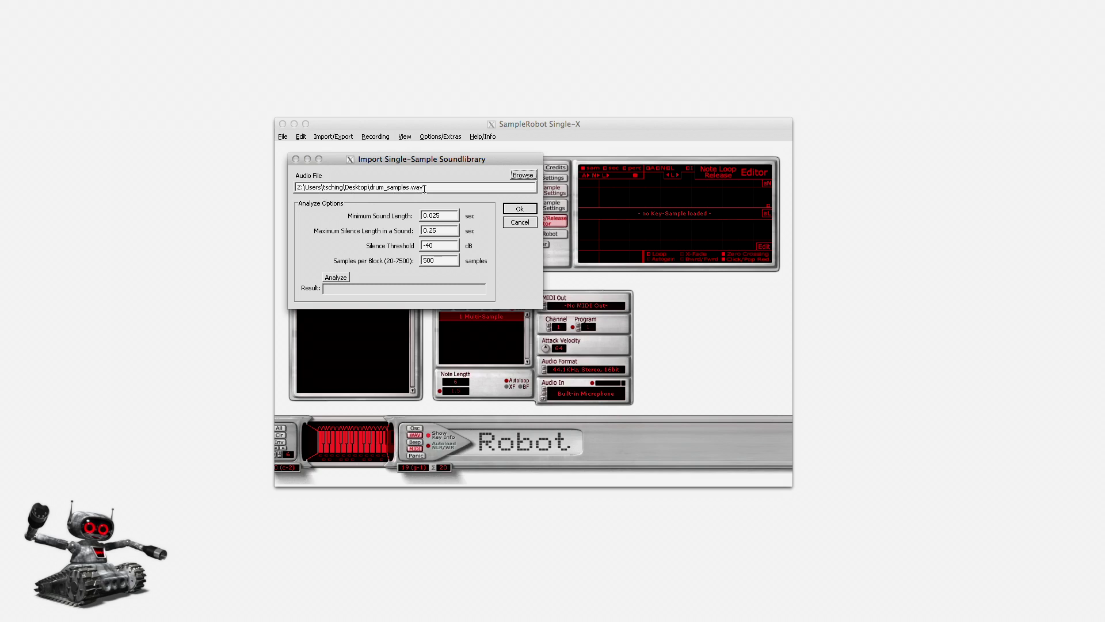
{"action": "left_click", "coordinate": [341, 279]}
Step: Import the 12 detected drum sounds and load key 9's sound into the waveform editor
{"action": "left_click", "coordinate": [528, 211]}
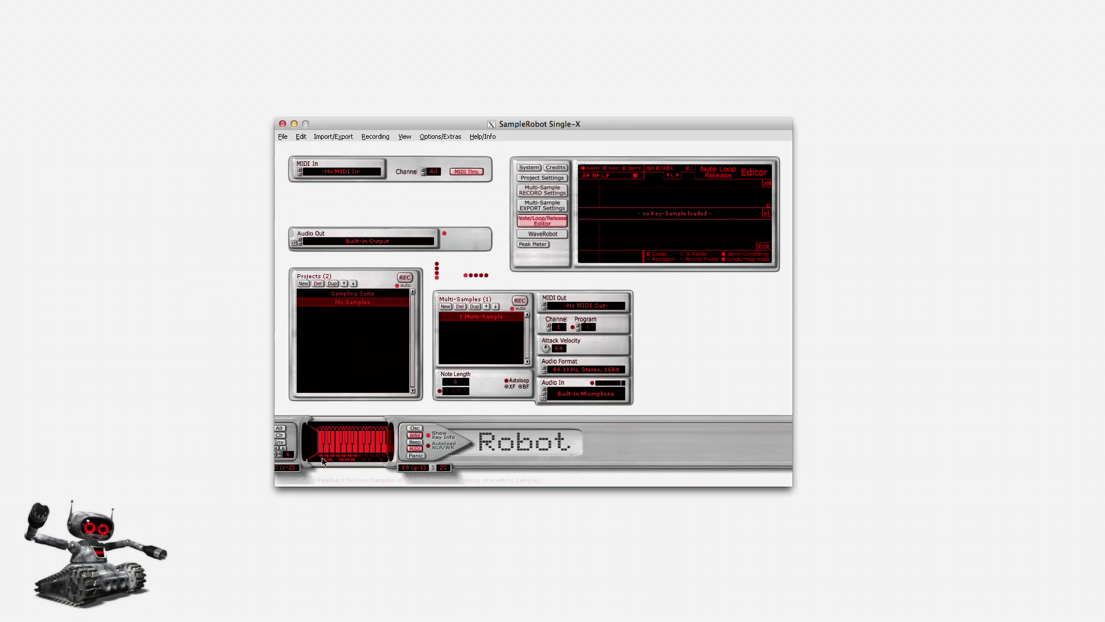
{"action": "mouse_move", "coordinate": [336, 454]}
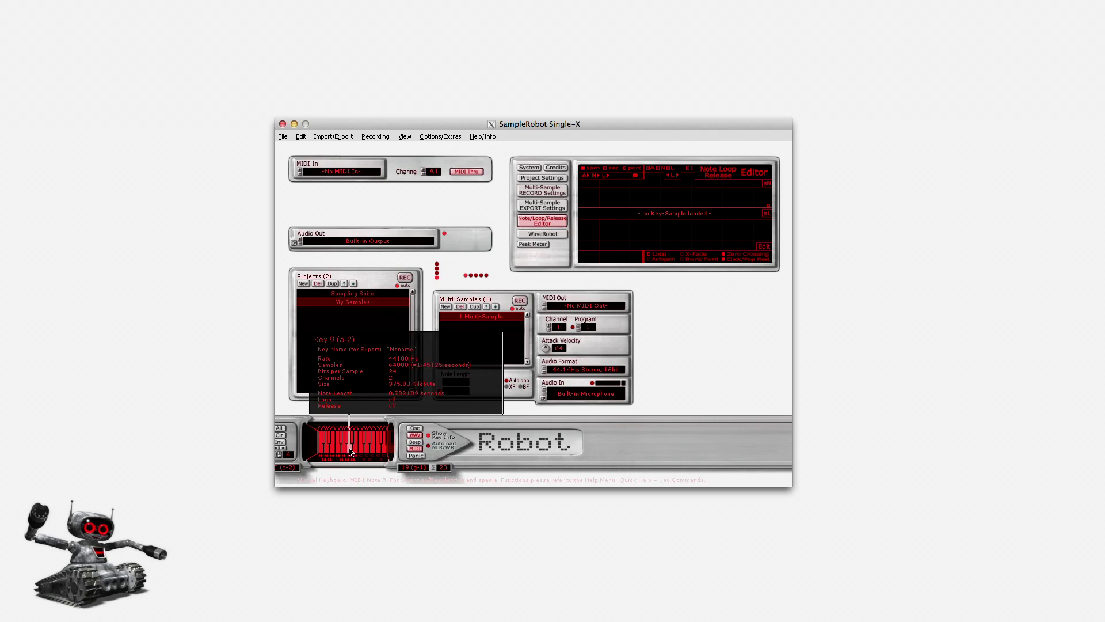
{"action": "left_click", "coordinate": [350, 452]}
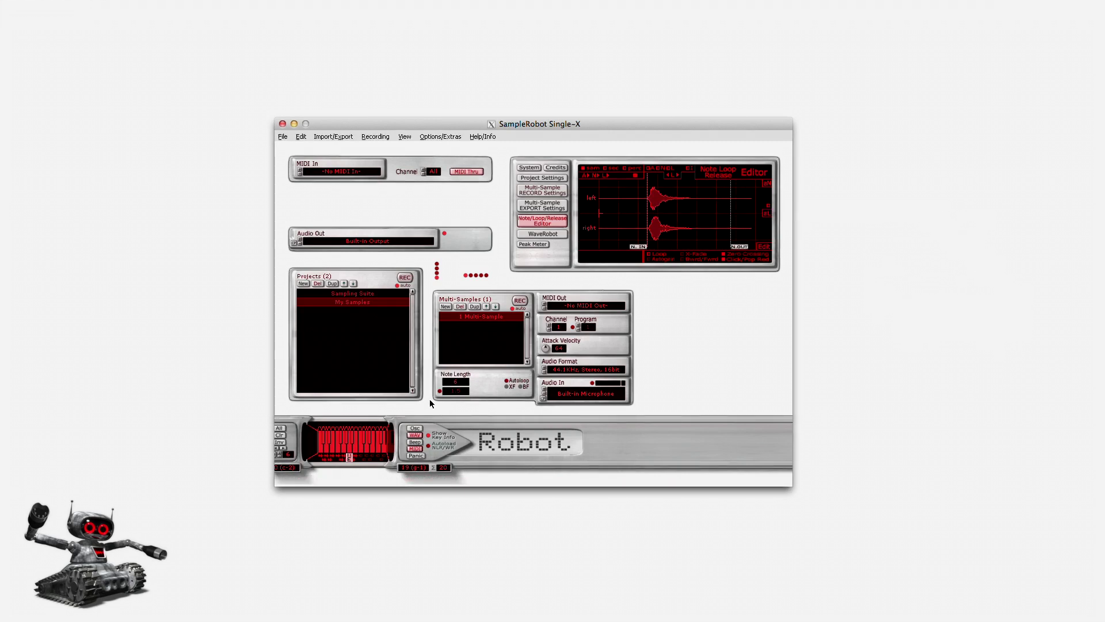
Step: Show the next key's sound in the editor and trim the key range to end at c#-1
{"action": "key", "text": "Right"}
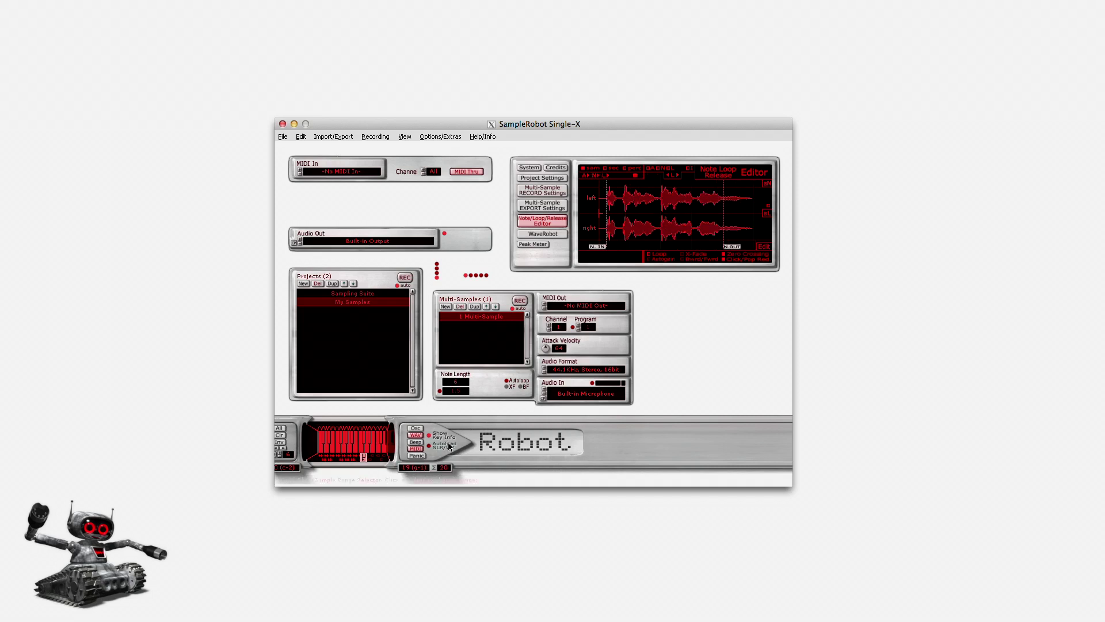
{"action": "left_click_drag", "start_coordinate": [450, 446], "coordinate": [429, 445]}
{"action": "mouse_move", "coordinate": [337, 443]}
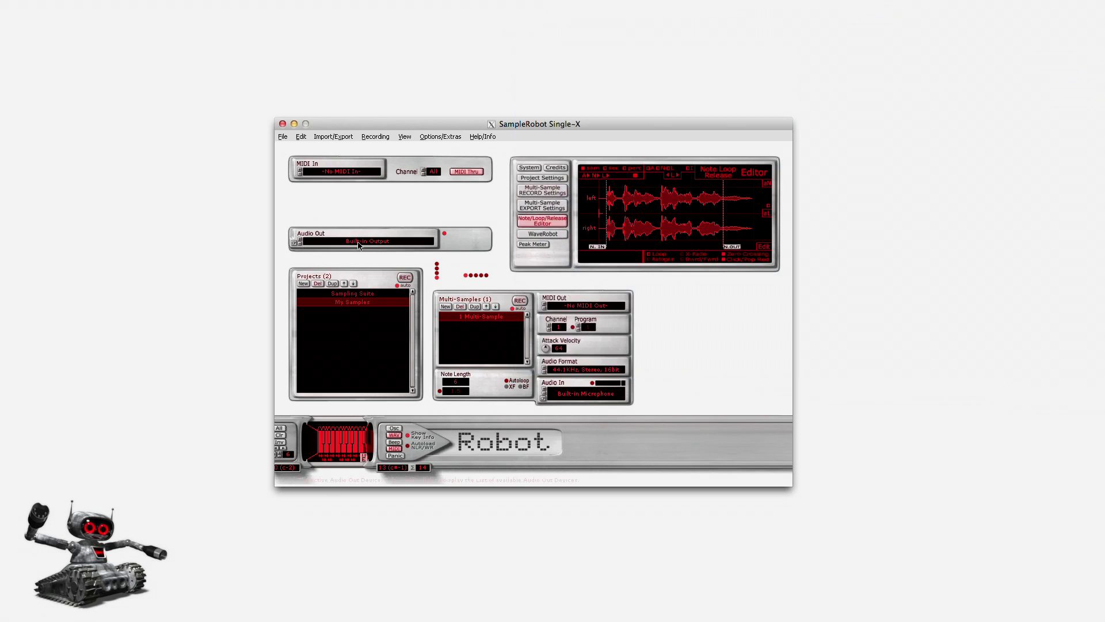
Step: Export the selected project as Volca Sample, accepting the default export settings
{"action": "left_click", "coordinate": [332, 138]}
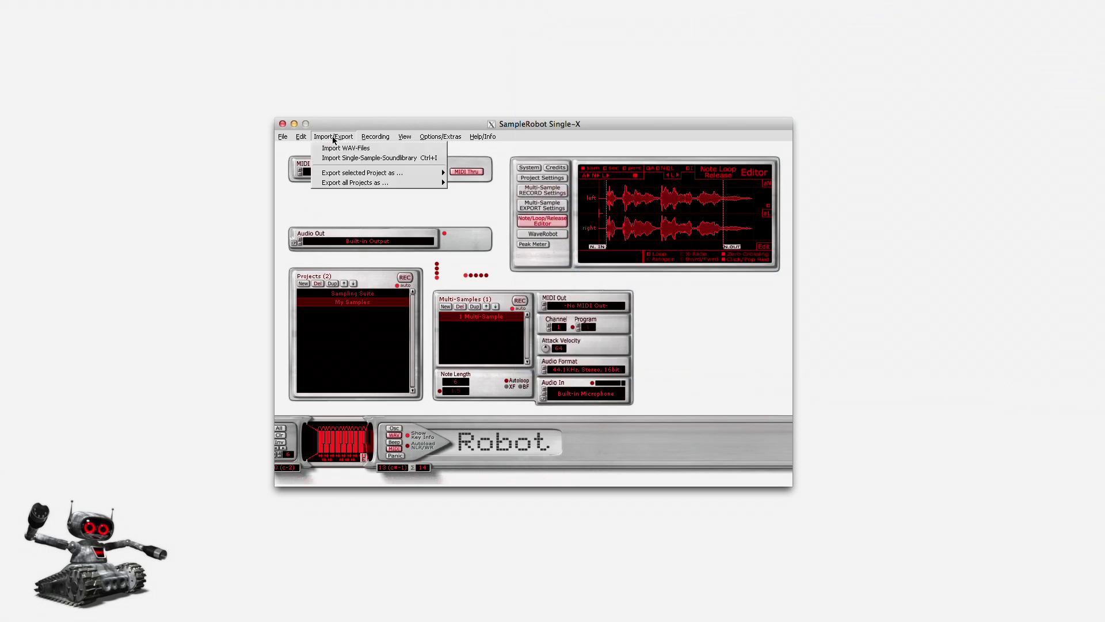
{"action": "mouse_move", "coordinate": [345, 173]}
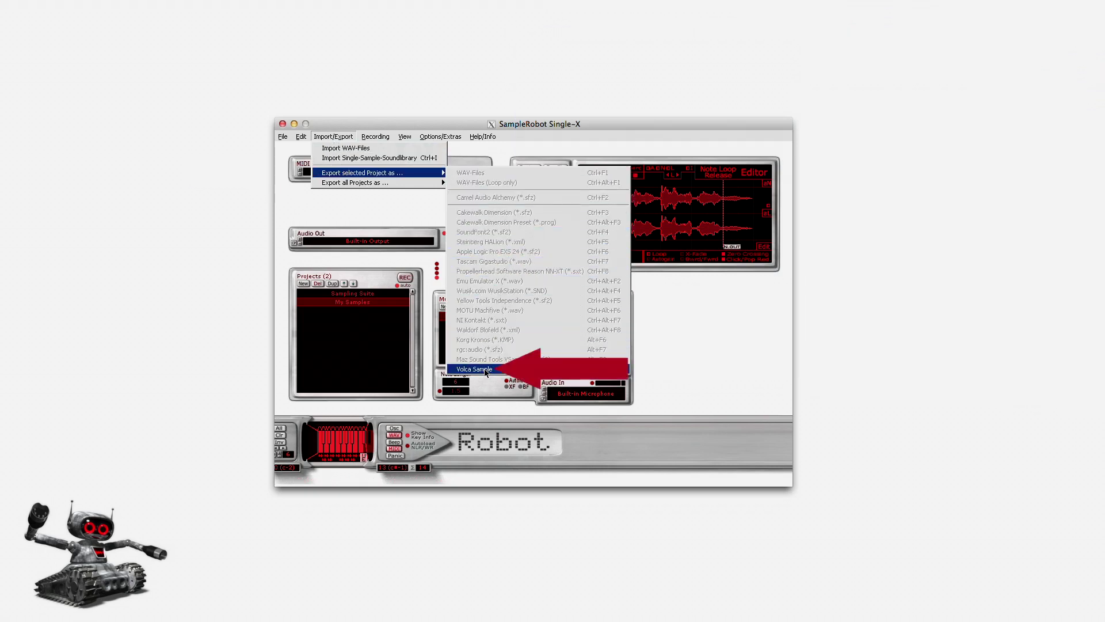
{"action": "left_click", "coordinate": [486, 369]}
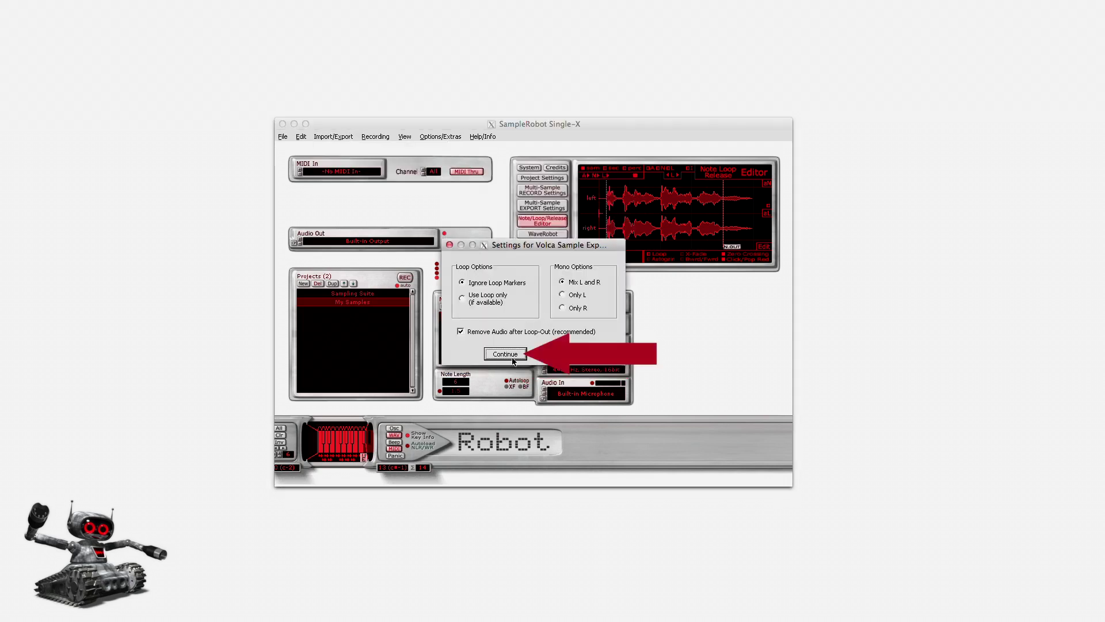
{"action": "left_click", "coordinate": [506, 354]}
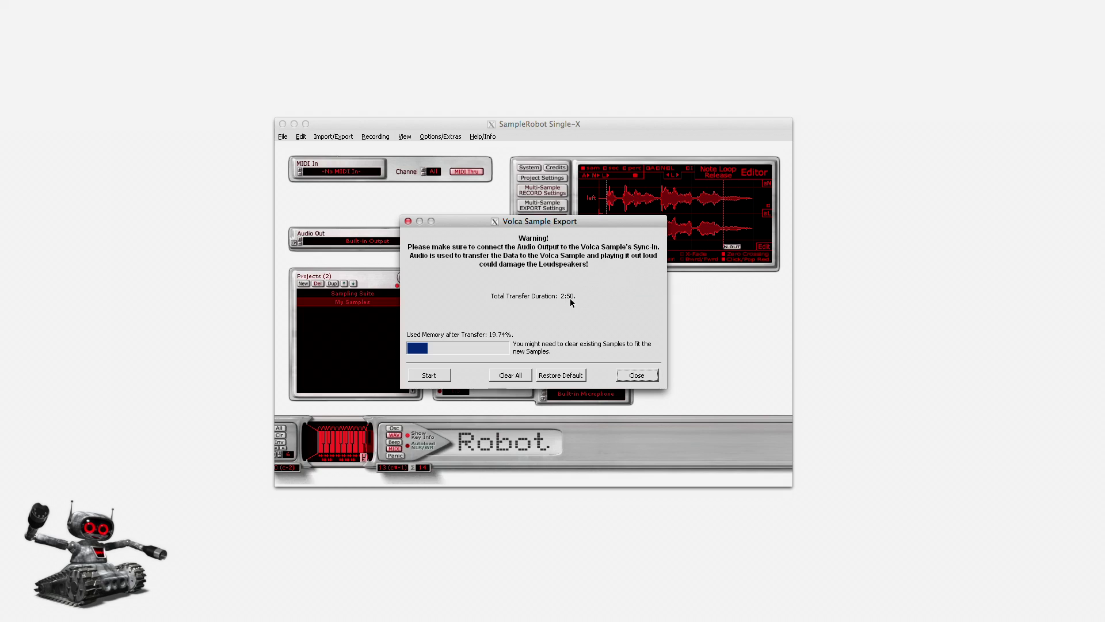
Step: Clear all samples on the Volca Sample and start transferring the drum sounds
{"action": "left_click", "coordinate": [509, 377]}
{"action": "left_click", "coordinate": [431, 377]}
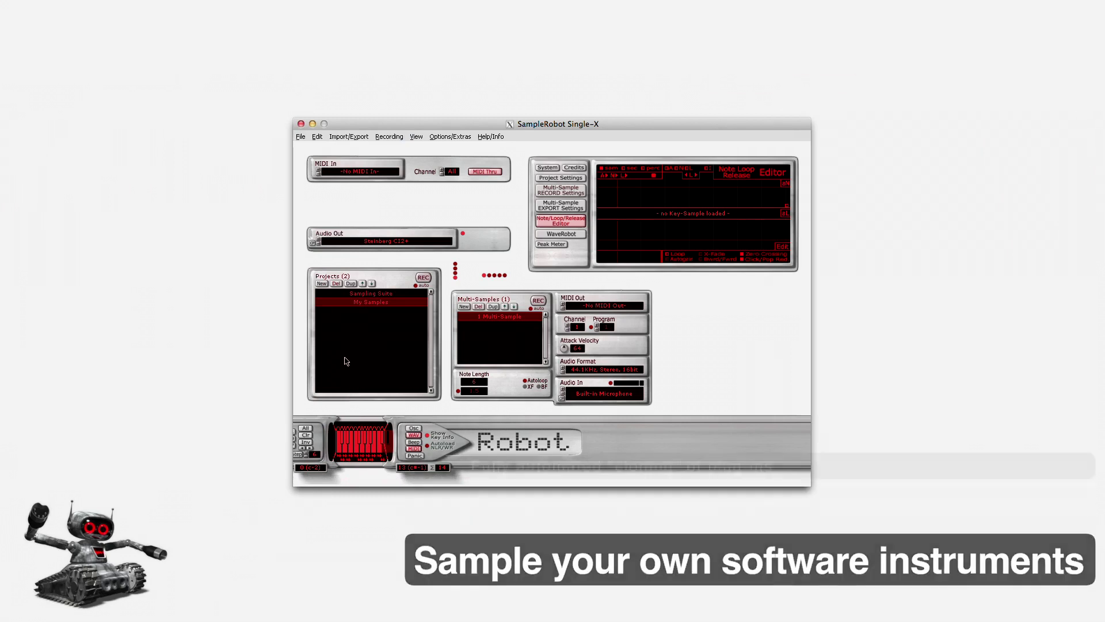
Step: Create a third project and rename it 'My Loop'
{"action": "left_click", "coordinate": [322, 284]}
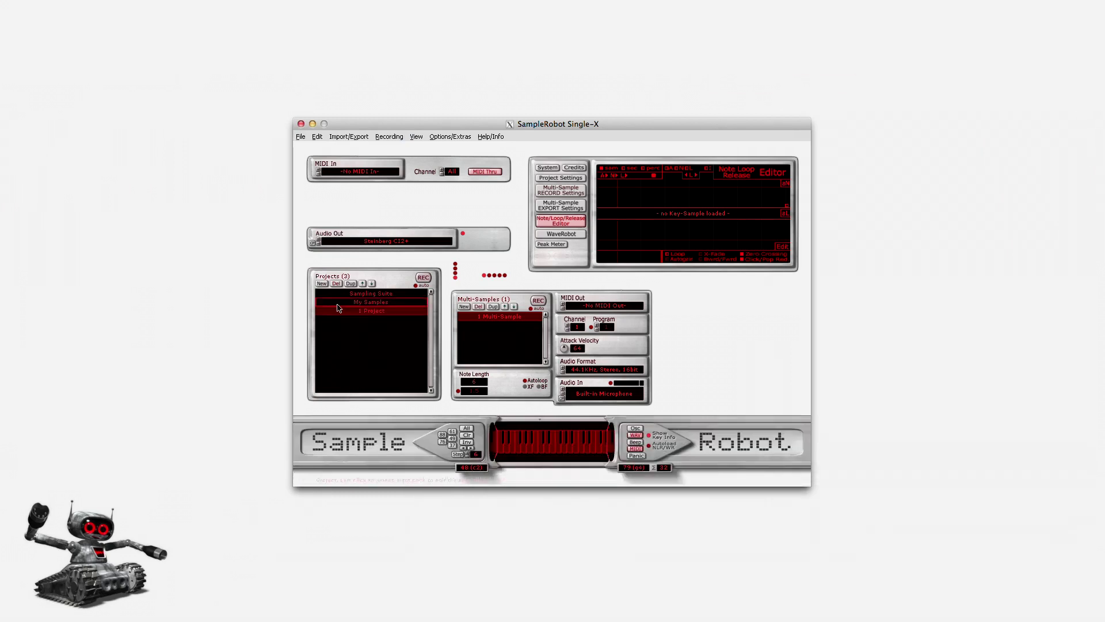
{"action": "right_click", "coordinate": [375, 310]}
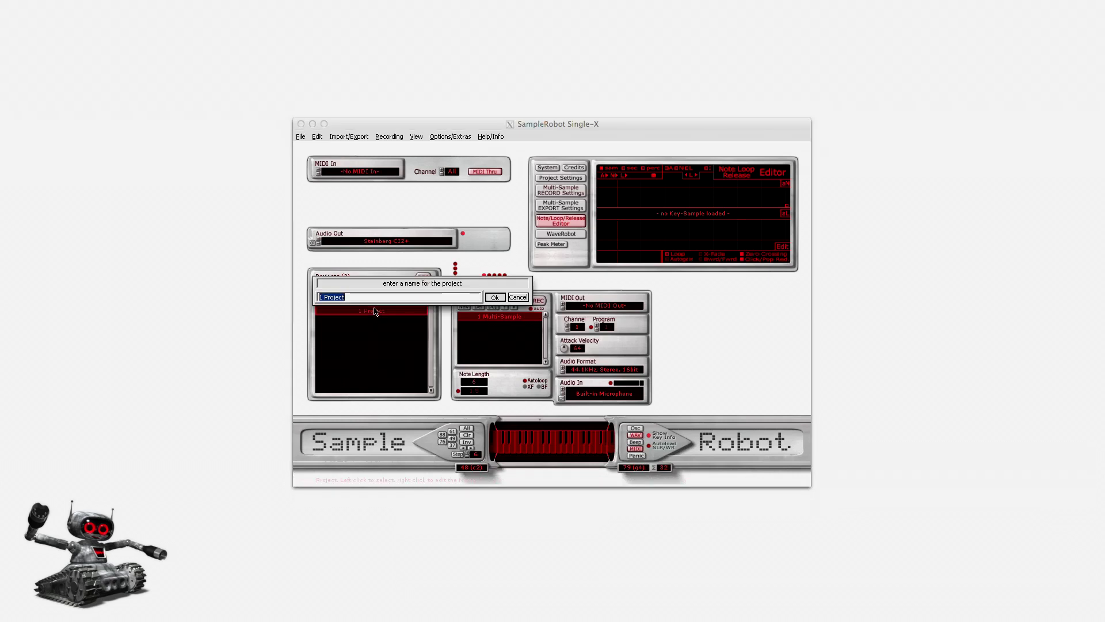
{"action": "type", "text": "My Loop"}
{"action": "left_click", "coordinate": [496, 298]}
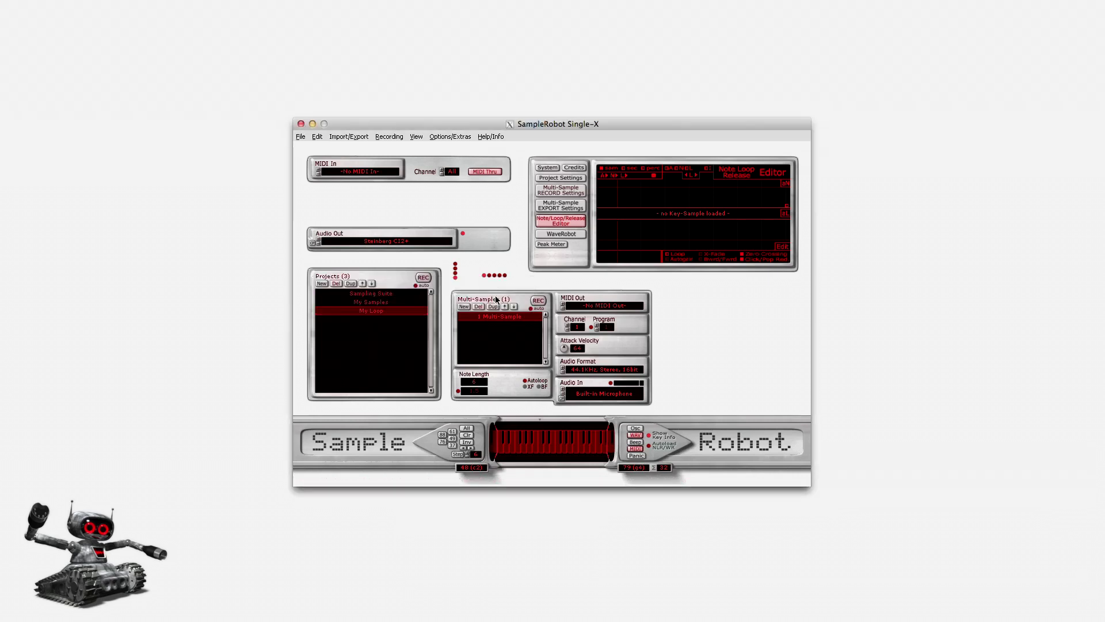
Step: Set the Audio In device to Steinberg CI2+
{"action": "left_click", "coordinate": [594, 394]}
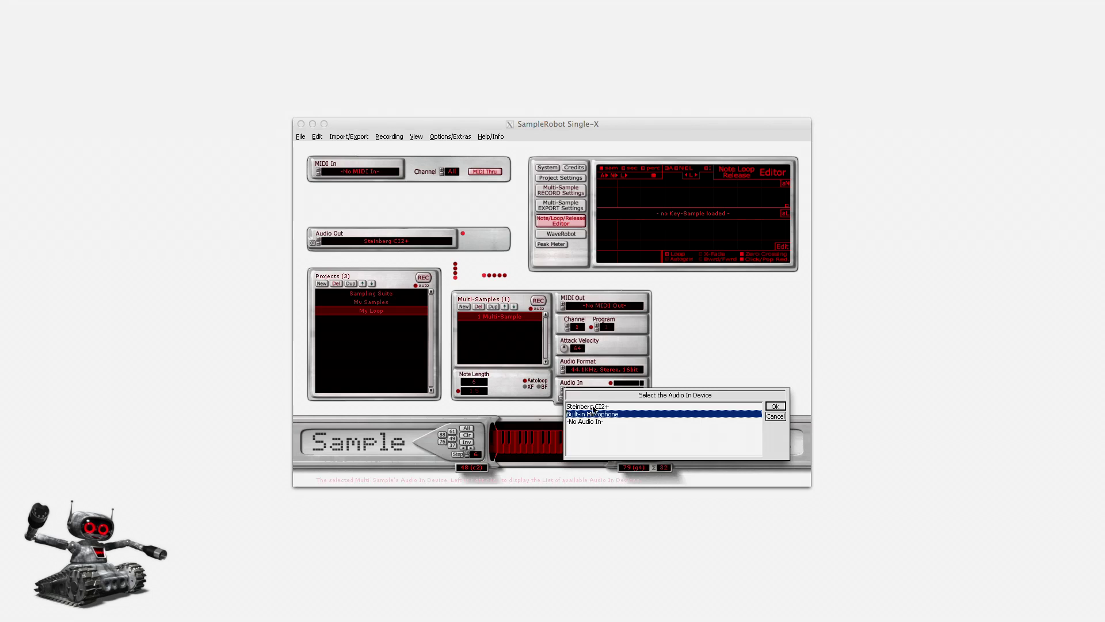
{"action": "left_click", "coordinate": [594, 407]}
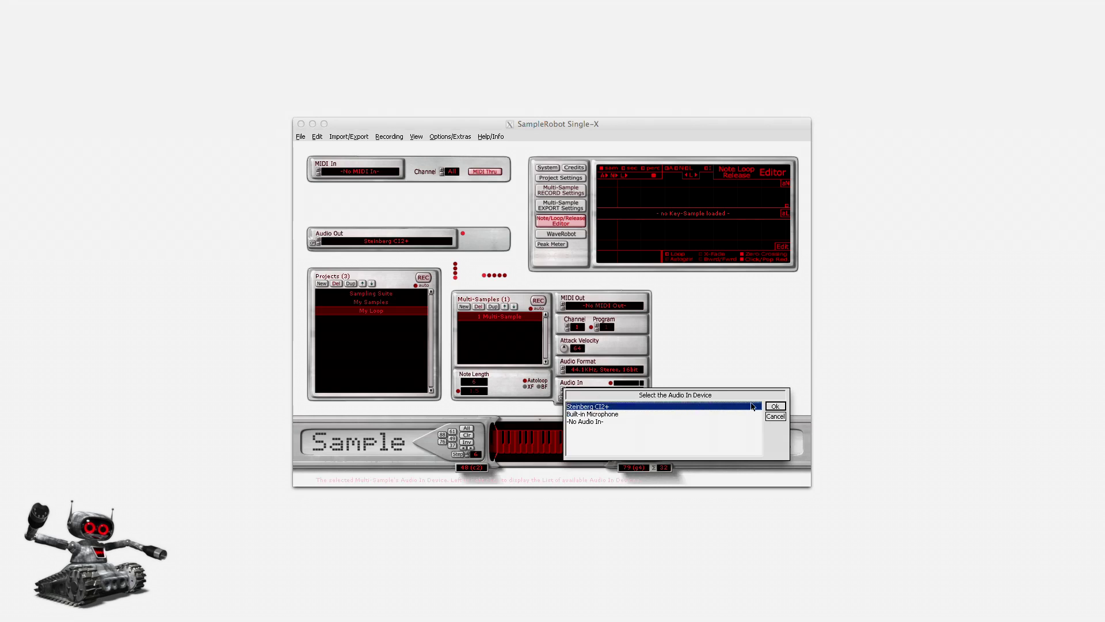
{"action": "left_click", "coordinate": [774, 407]}
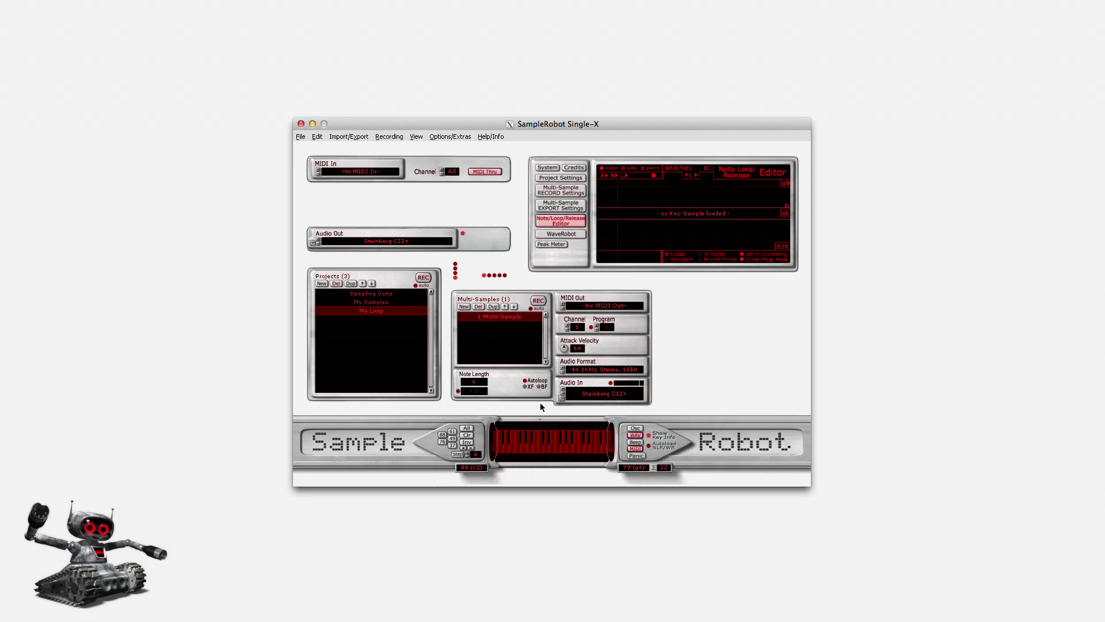
{"action": "mouse_move", "coordinate": [500, 452]}
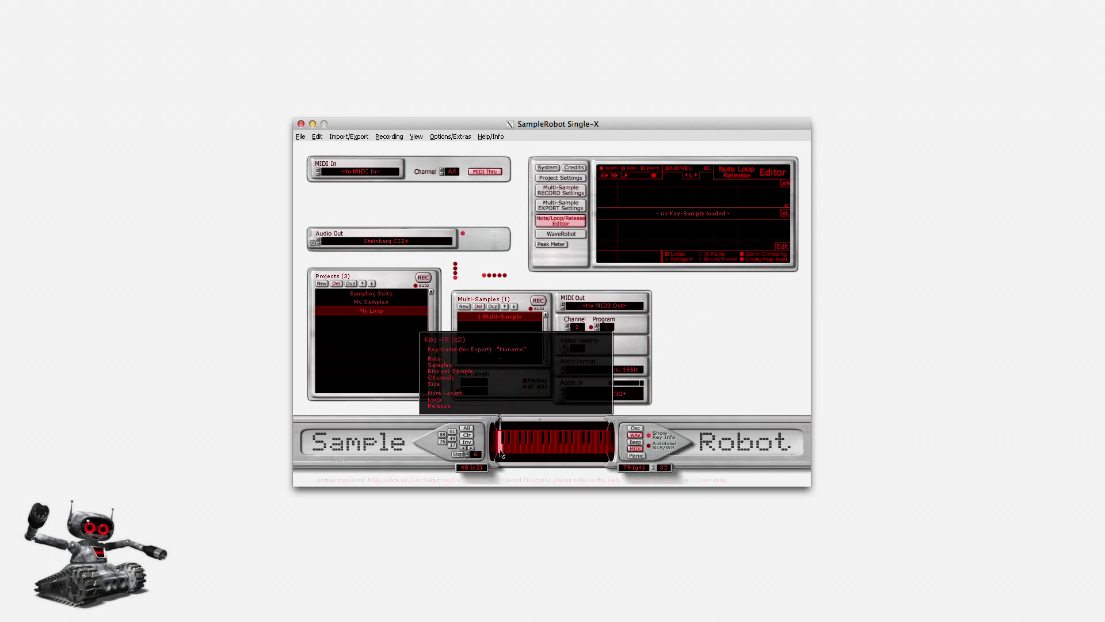
Step: Record the beat into key 48 (c2) with a countdown start, then stop recording
{"action": "left_click", "coordinate": [538, 301]}
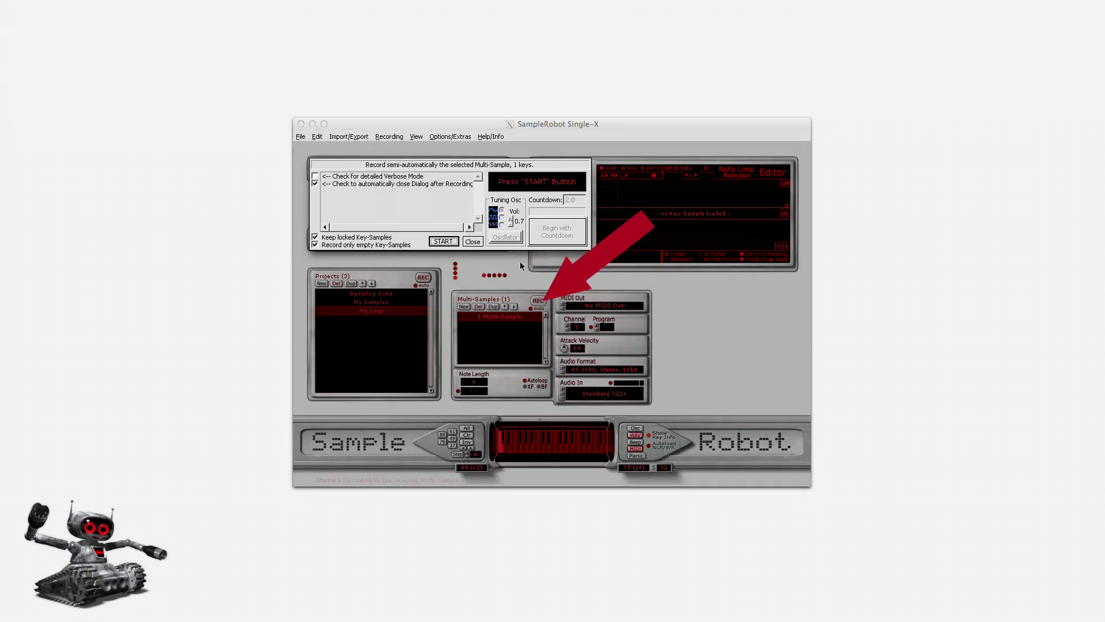
{"action": "left_click", "coordinate": [444, 243]}
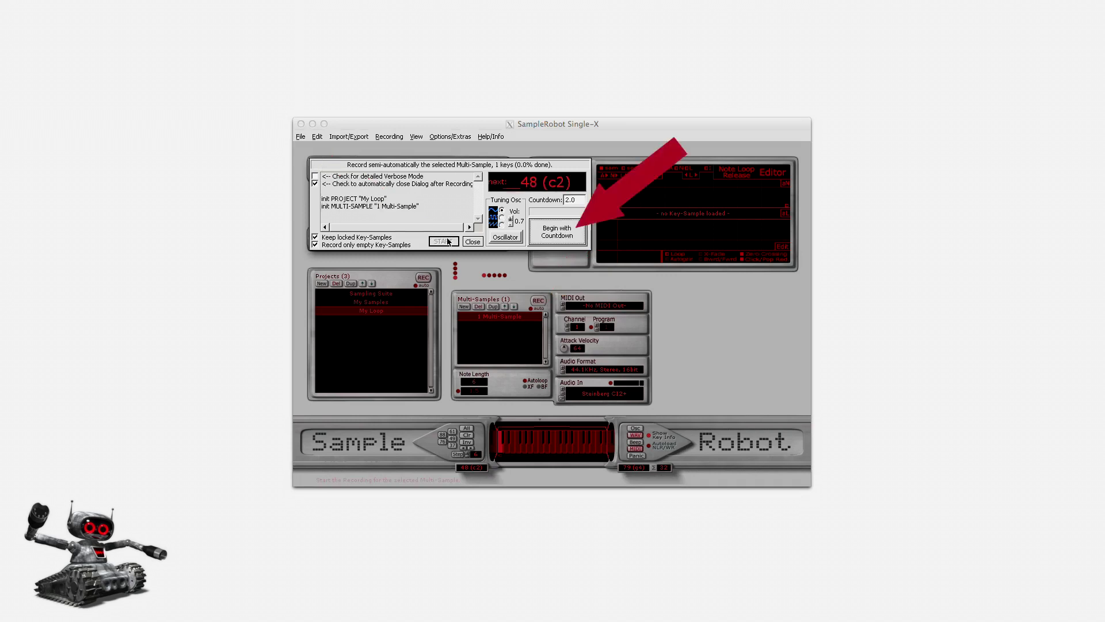
{"action": "left_click", "coordinate": [557, 232]}
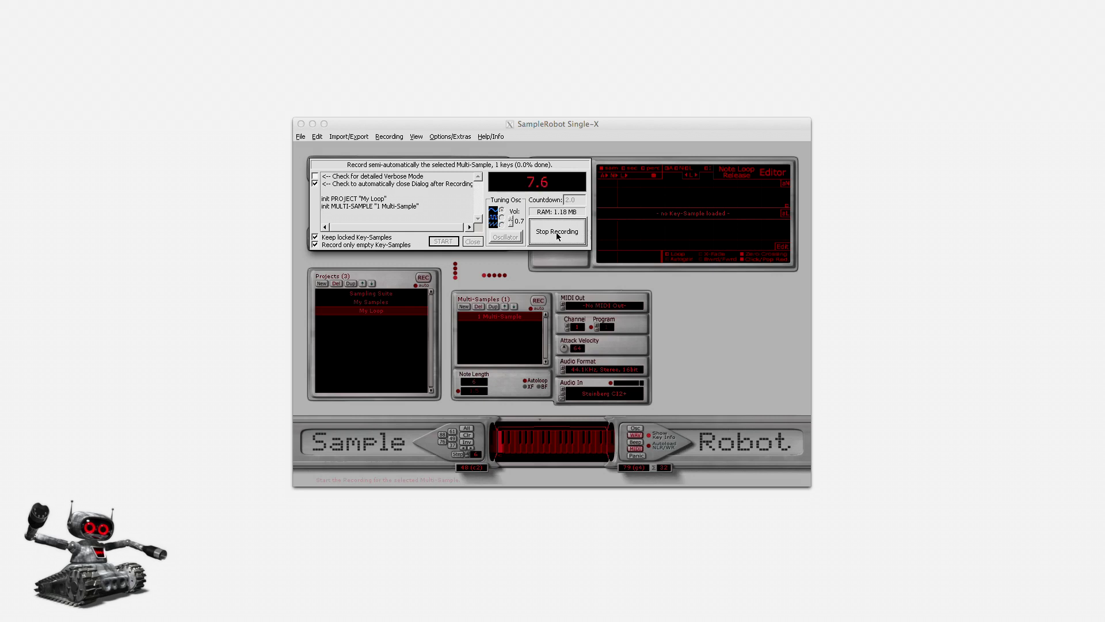
{"action": "left_click", "coordinate": [556, 234]}
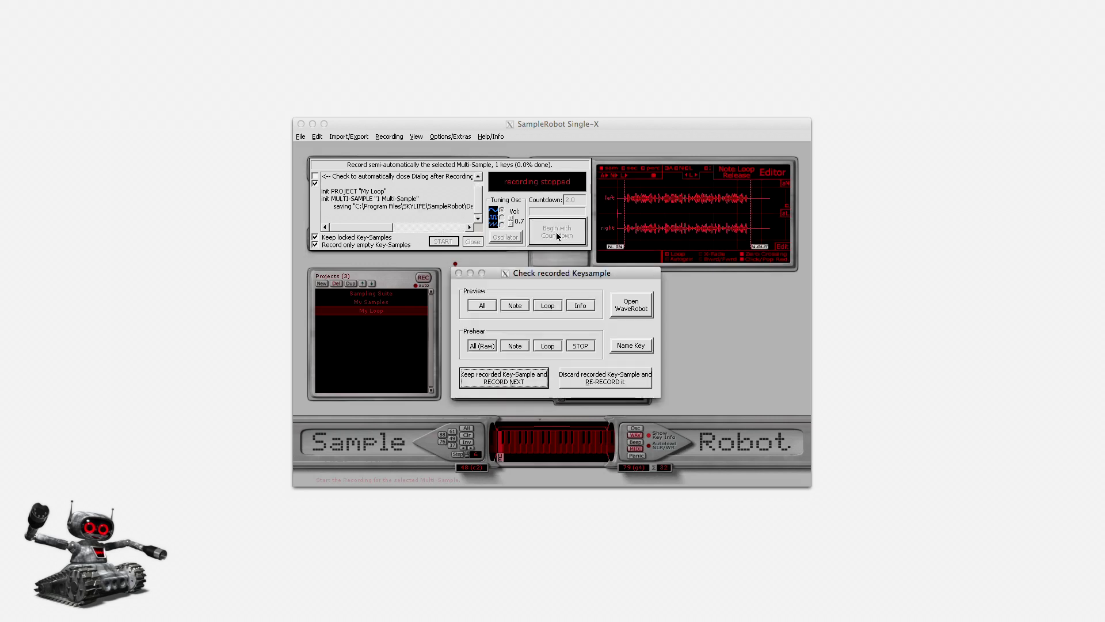
Step: Keep the recorded take and load key 48 (c2)'s waveform into the editor
{"action": "left_click", "coordinate": [517, 380]}
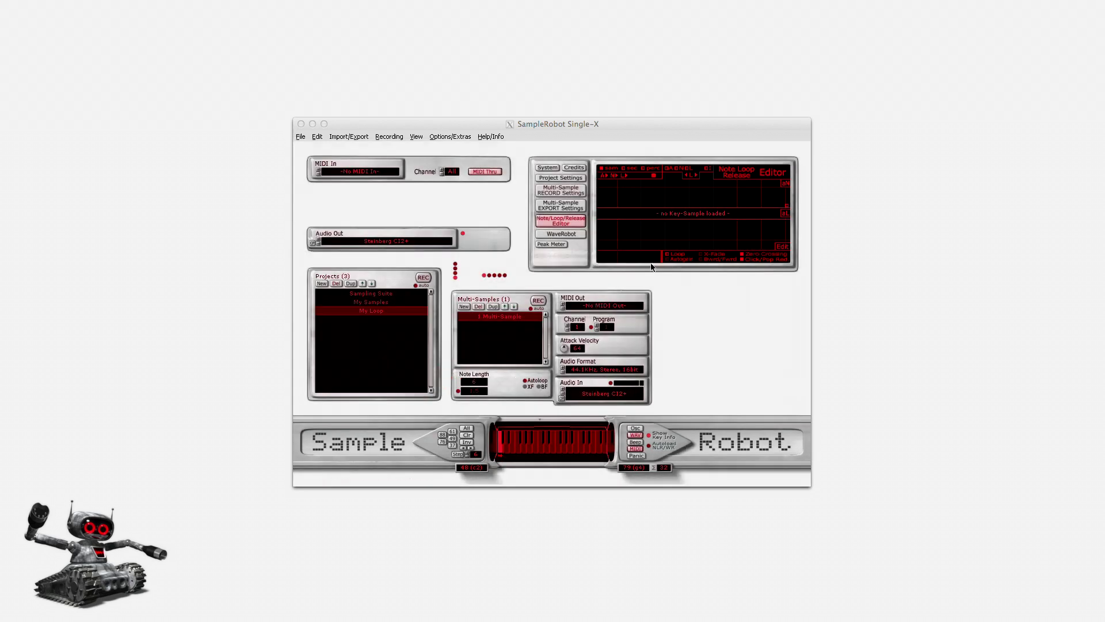
{"action": "mouse_move", "coordinate": [500, 452]}
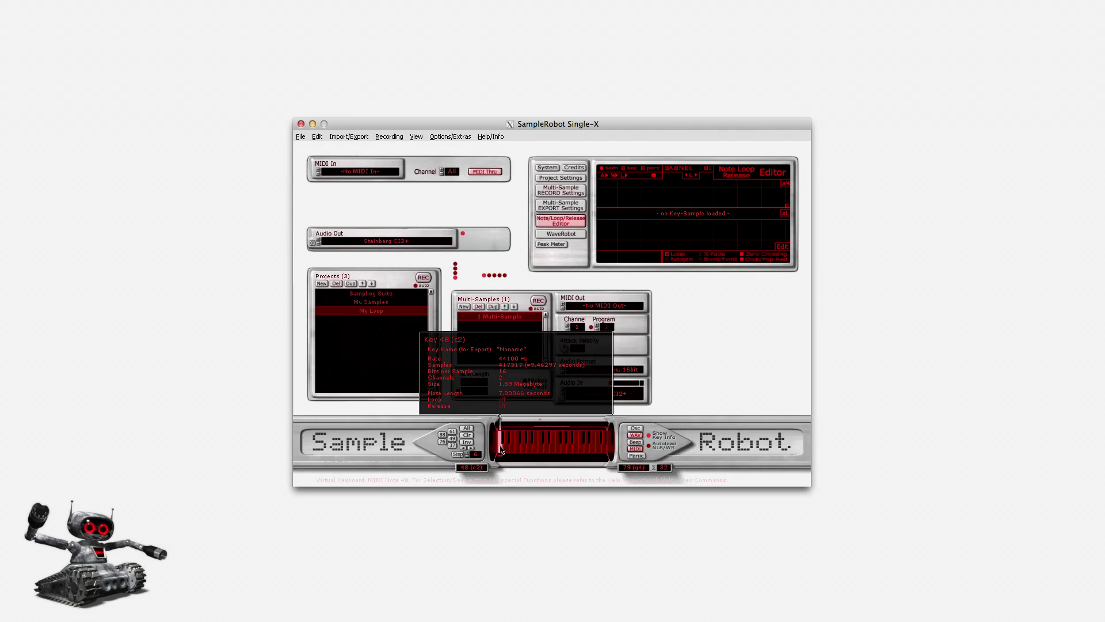
{"action": "left_click", "coordinate": [500, 452]}
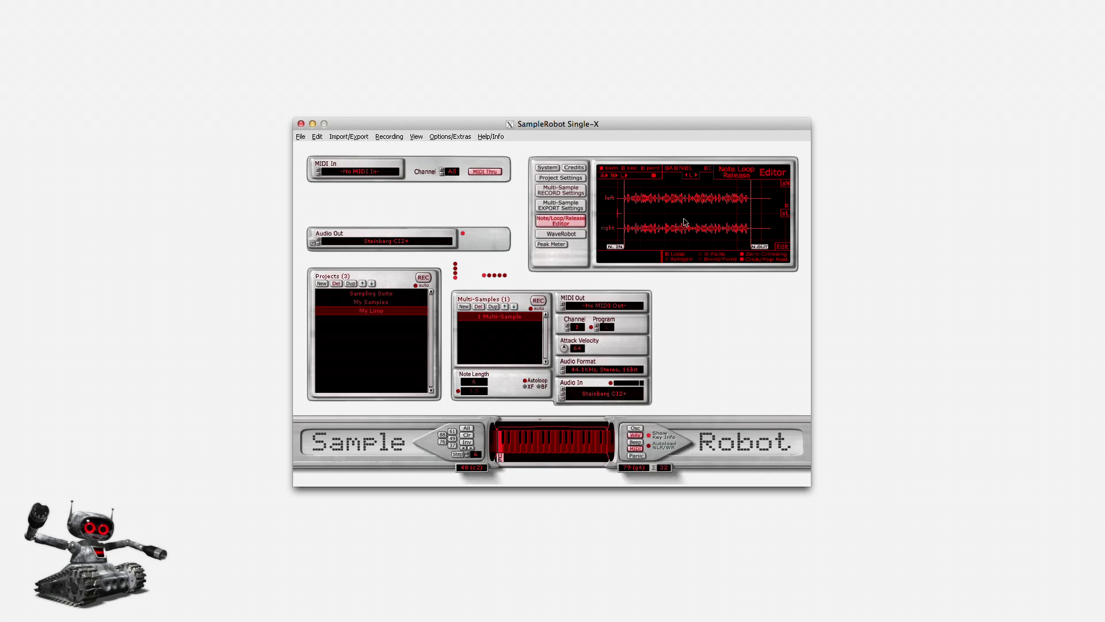
Step: While the beat plays in WaveRobot, turn Loop on, move Loop-Out earlier, and set Bwrd/Fwrd looping
{"action": "left_click", "coordinate": [561, 234]}
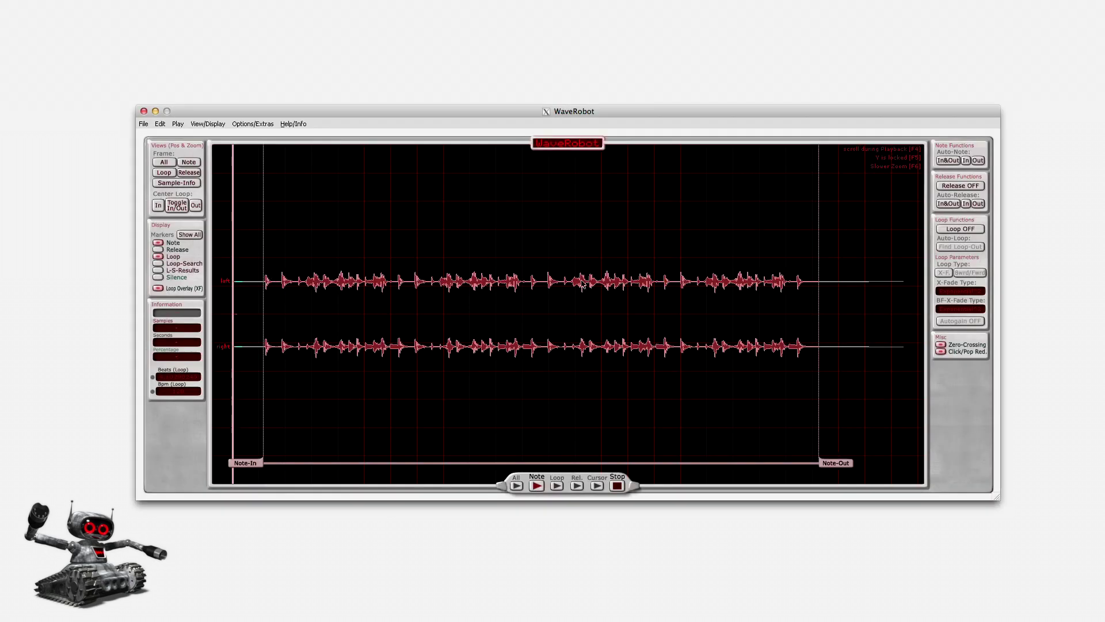
{"action": "left_click", "coordinate": [535, 487]}
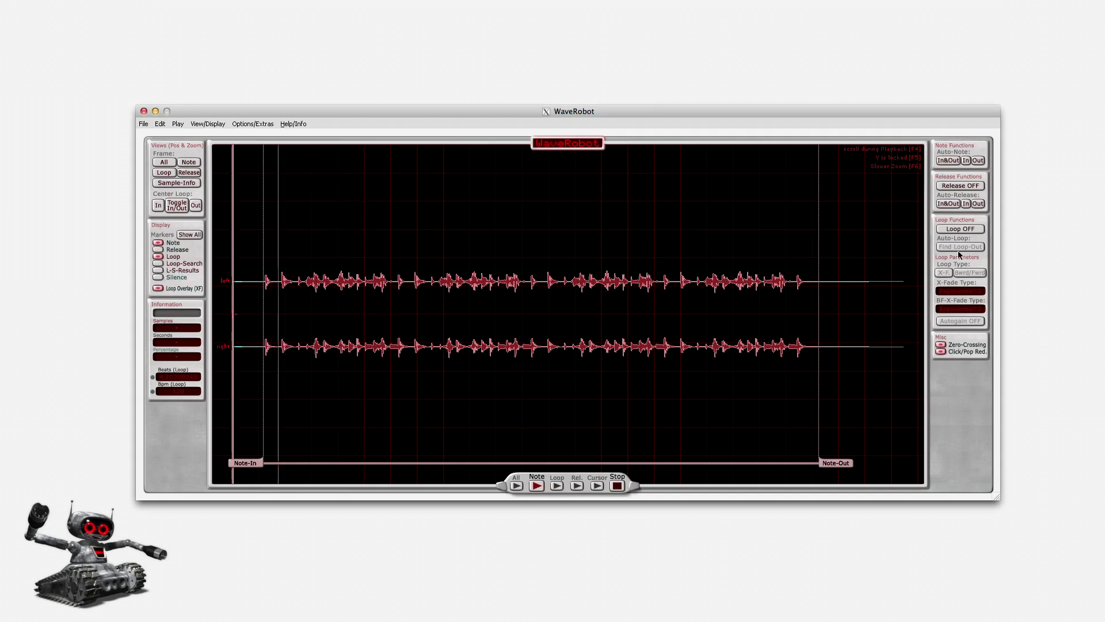
{"action": "left_click", "coordinate": [960, 229]}
{"action": "left_click", "coordinate": [960, 229]}
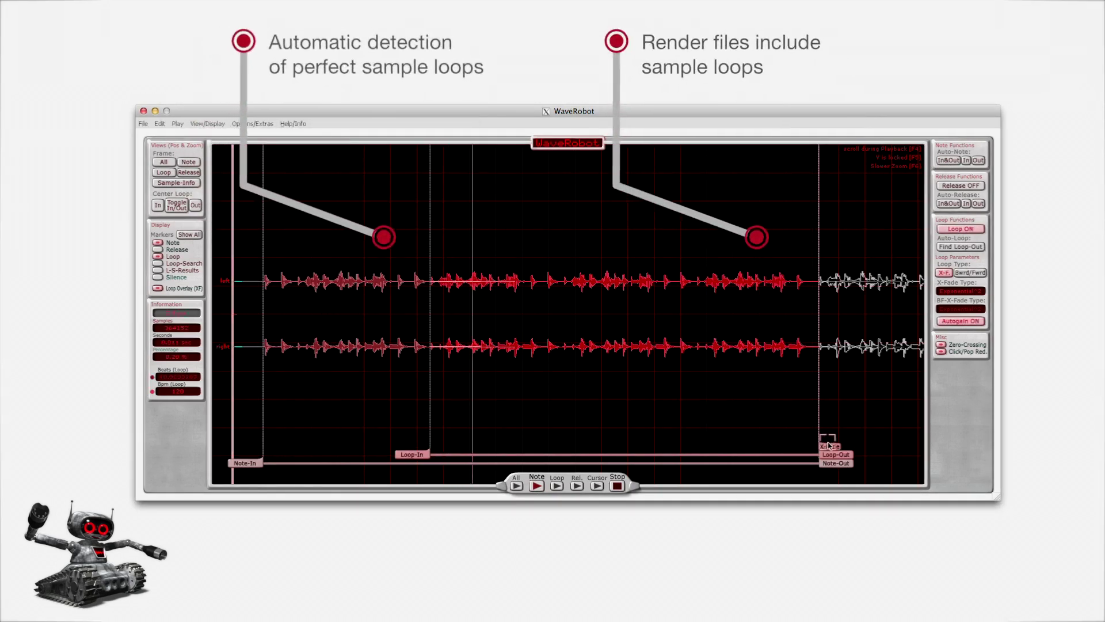
{"action": "left_click_drag", "start_coordinate": [833, 454], "coordinate": [627, 443]}
{"action": "left_click", "coordinate": [971, 272]}
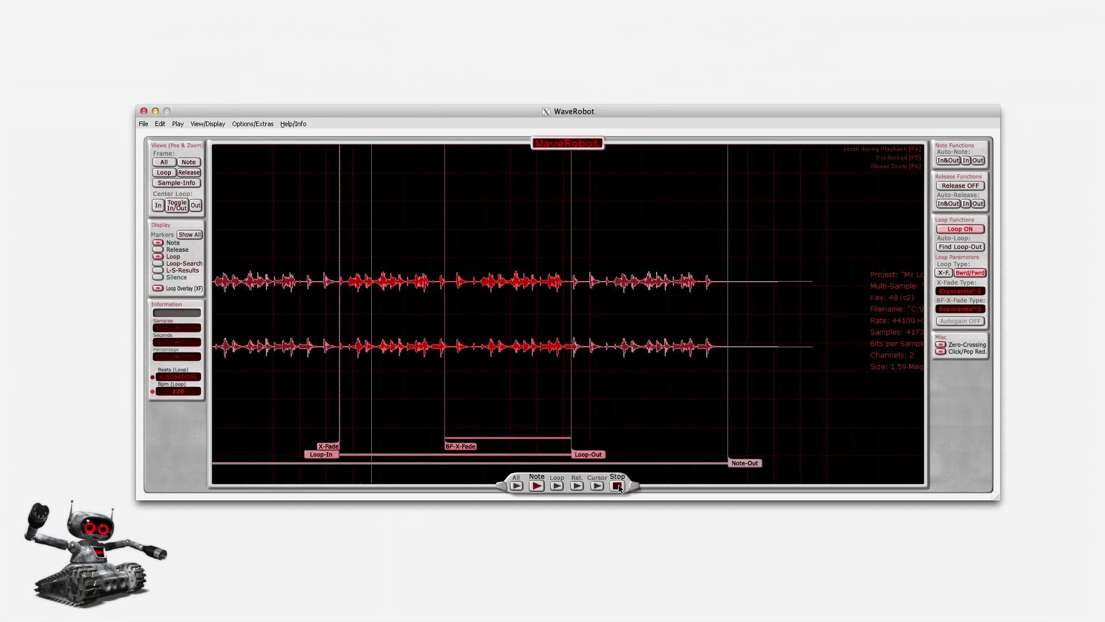
{"action": "left_click", "coordinate": [618, 486]}
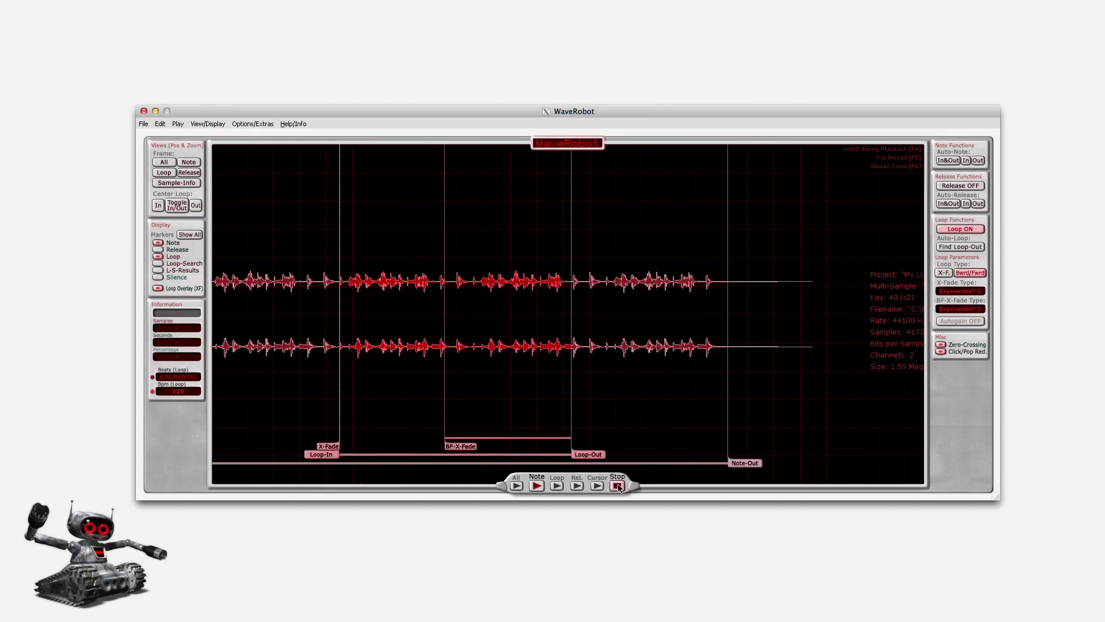
{"action": "left_click", "coordinate": [144, 111]}
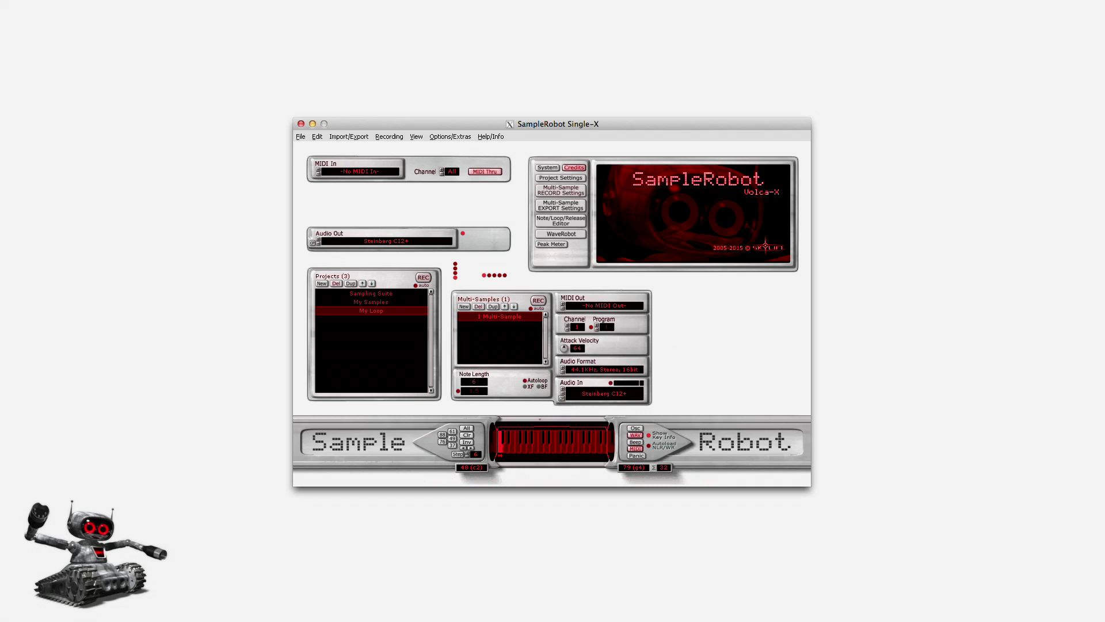
Step: Quick Look the My Loop – 1 Multi-Sample – 048 – c2.wav file in the StartupProjects window
{"action": "left_click_drag", "start_coordinate": [1096, 130], "coordinate": [501, 131]}
{"action": "left_click", "coordinate": [642, 180]}
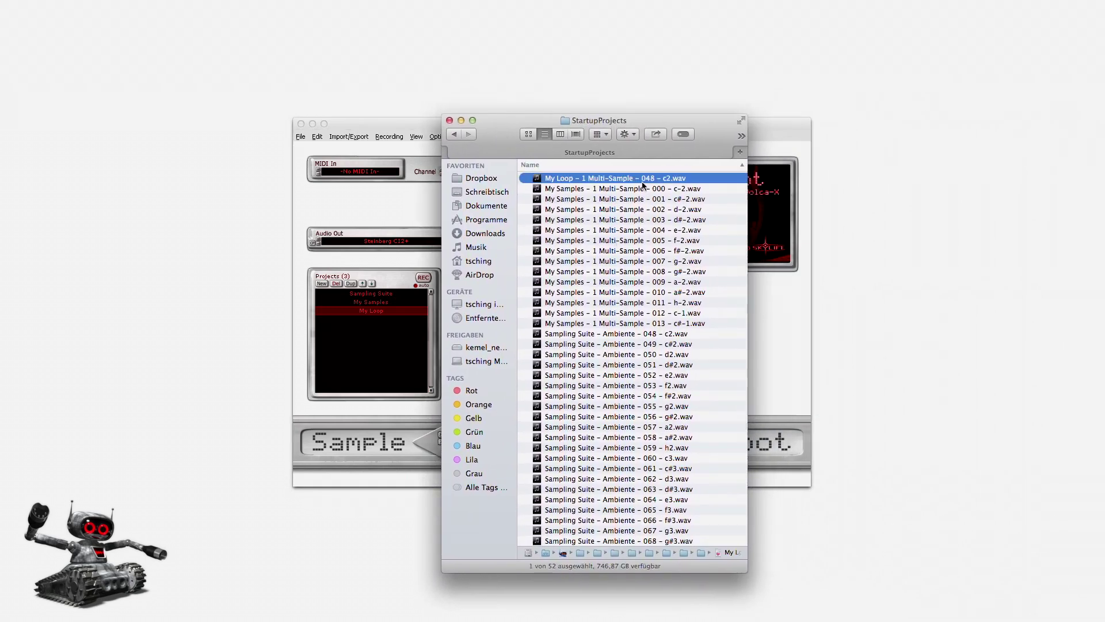
{"action": "key", "text": "space"}
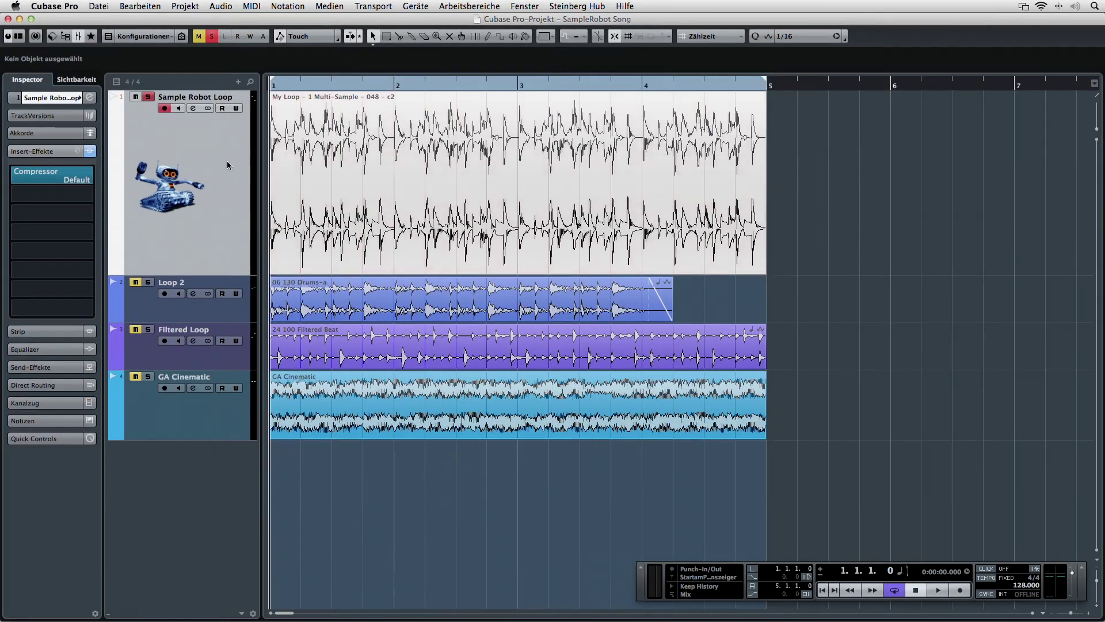
Step: Play the Cubase project with the Sample Robot Loop track unsoloed so all four tracks sound
{"action": "key", "text": "space"}
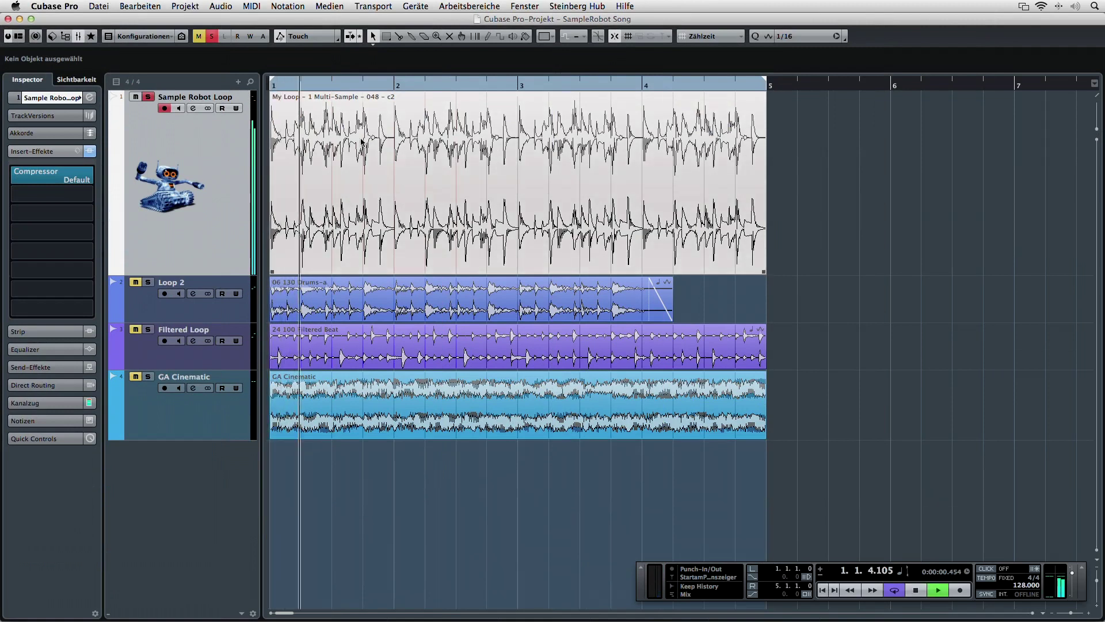
{"action": "left_click", "coordinate": [148, 98]}
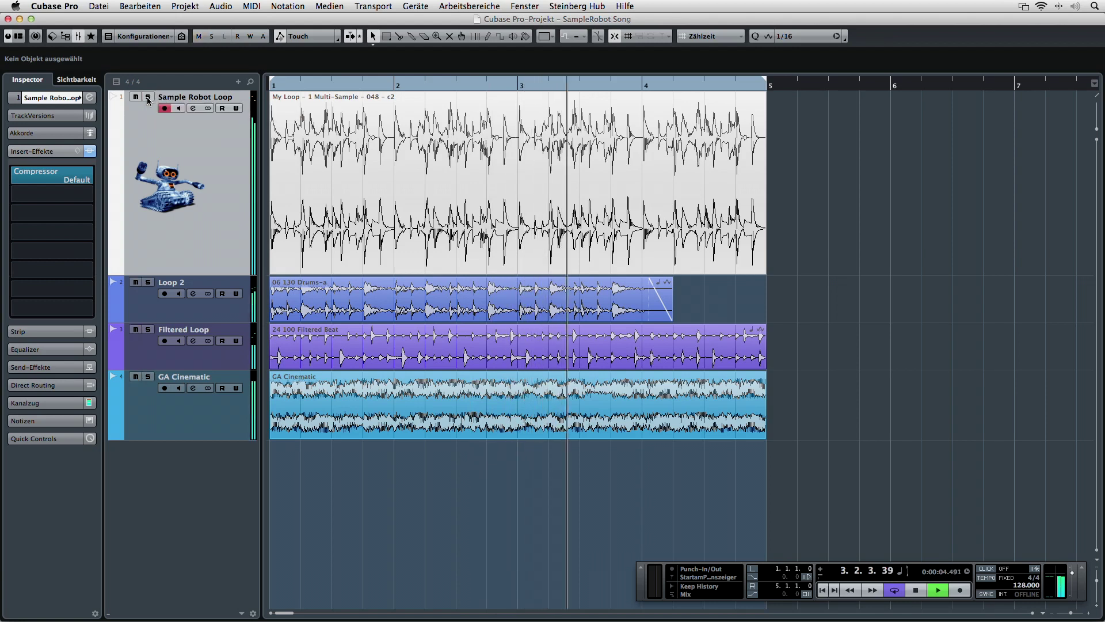